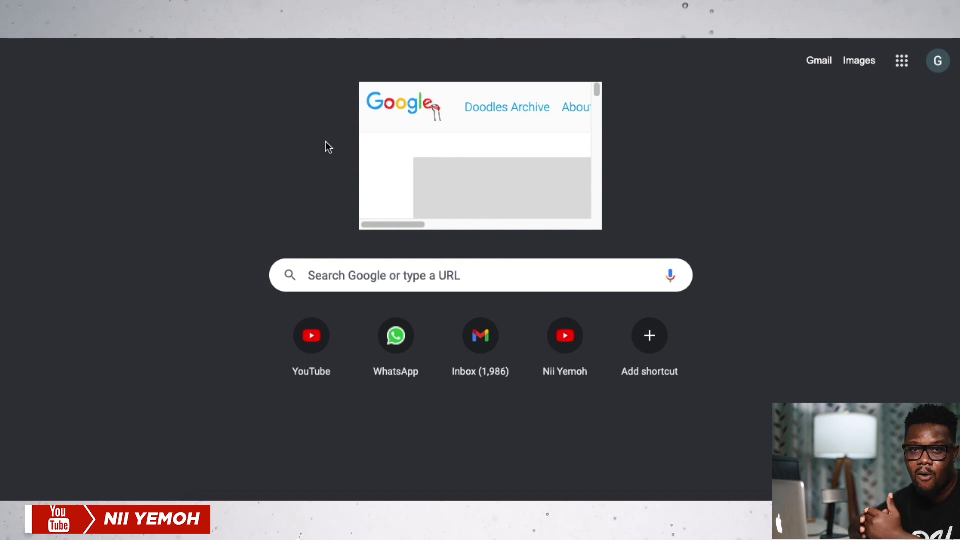
# From the channel page, open and pause the moving-to-Ghana interview, then open it in YouTube Studio.
pyautogui.click(562, 329)
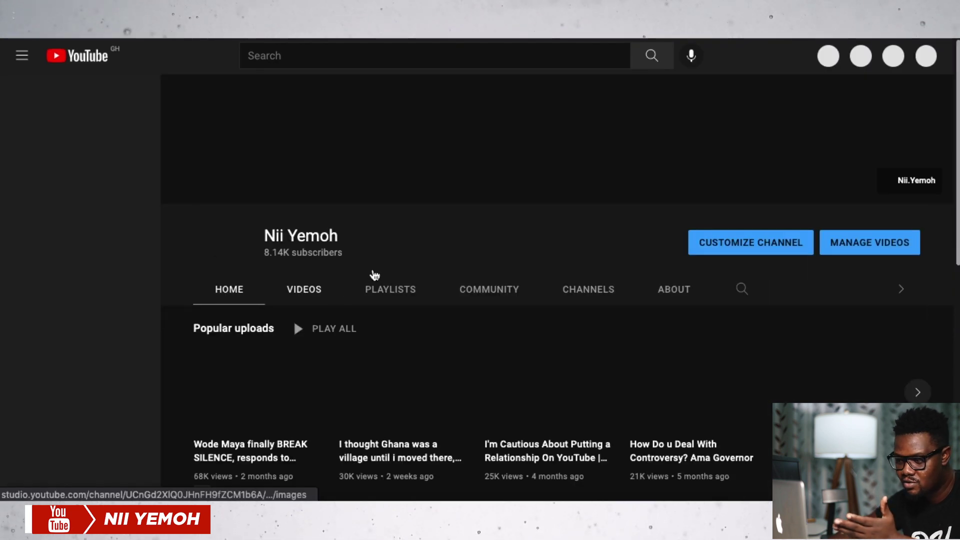
pyautogui.scroll(-6, 225, 280)
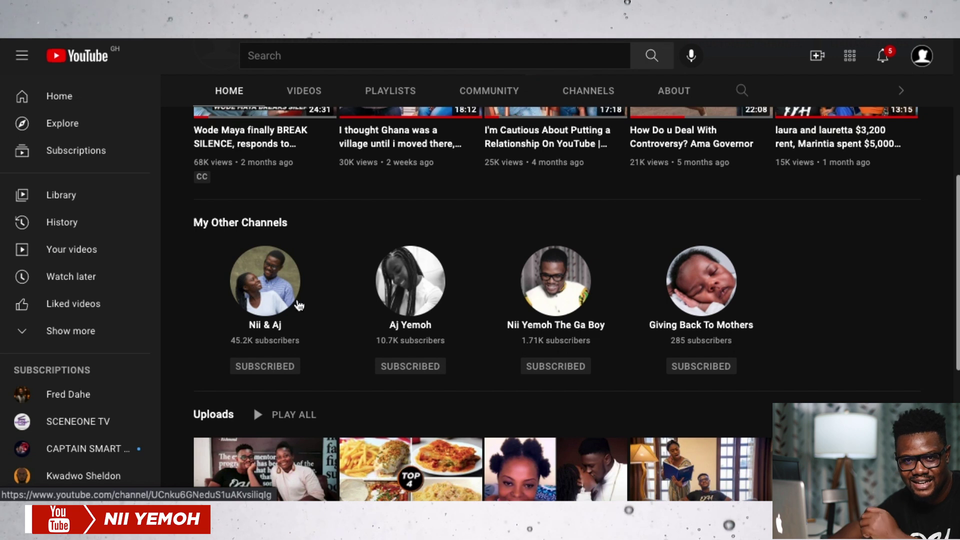
pyautogui.scroll(5, 246, 334)
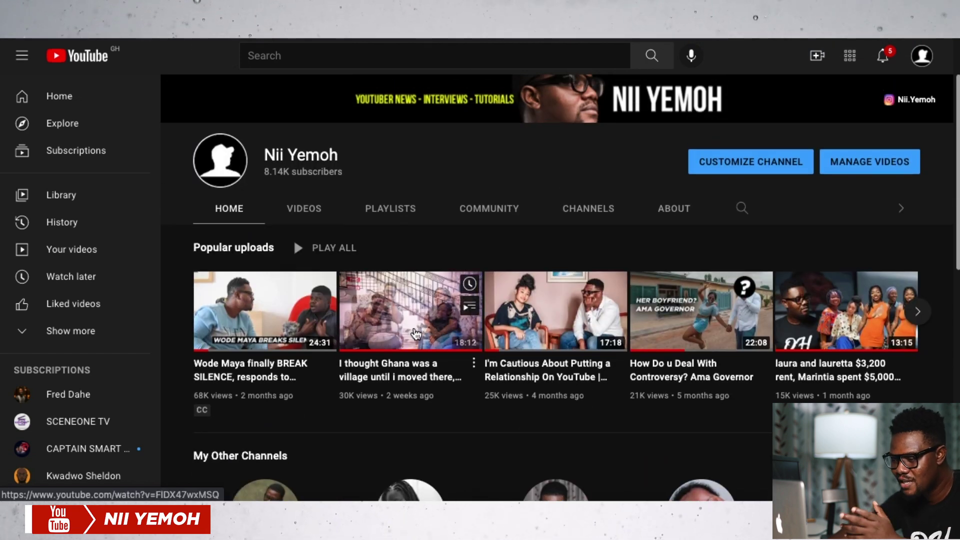
pyautogui.click(368, 350)
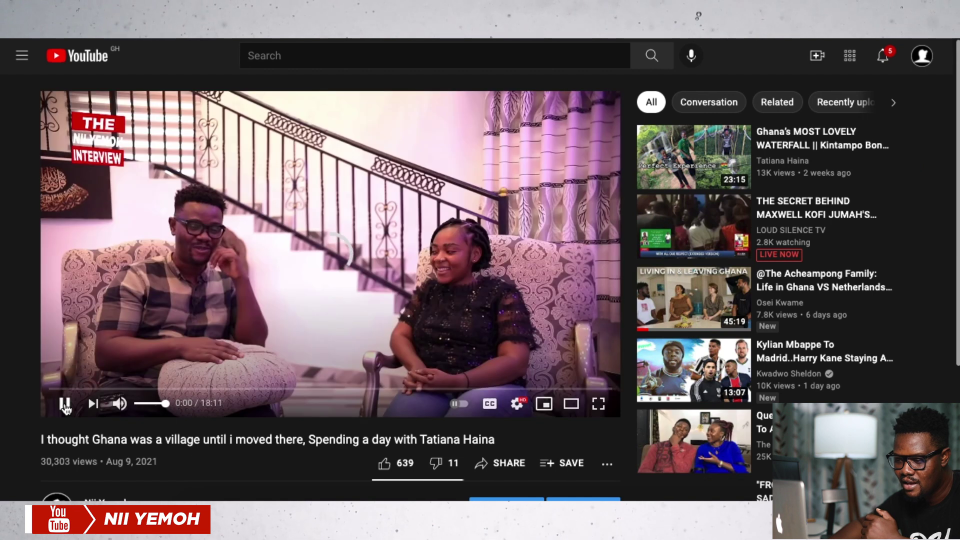
pyautogui.click(65, 405)
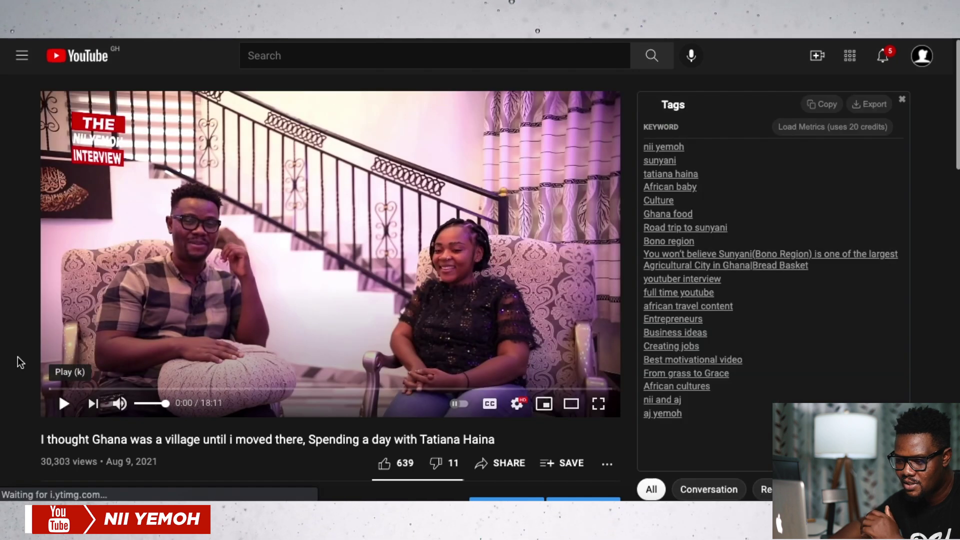
pyautogui.scroll(-4, 22, 357)
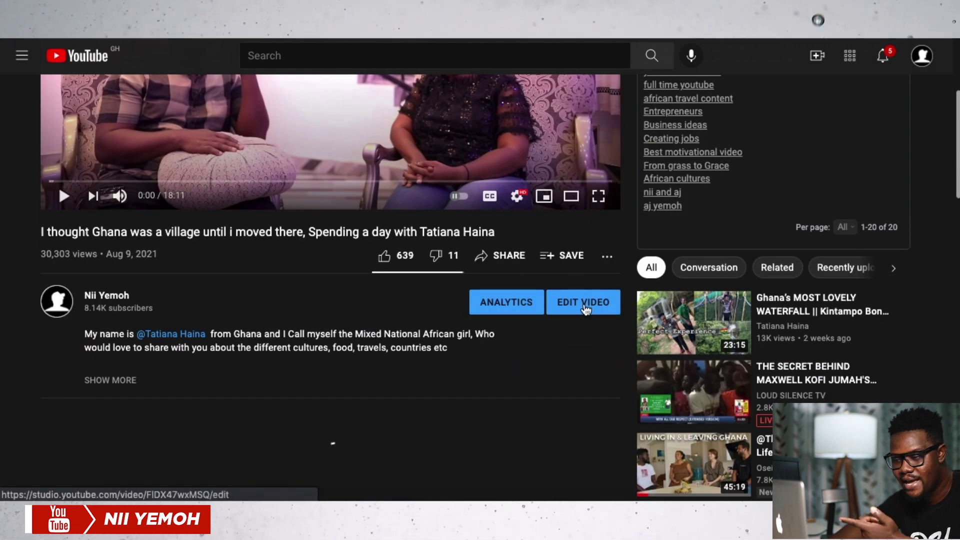
pyautogui.click(584, 306)
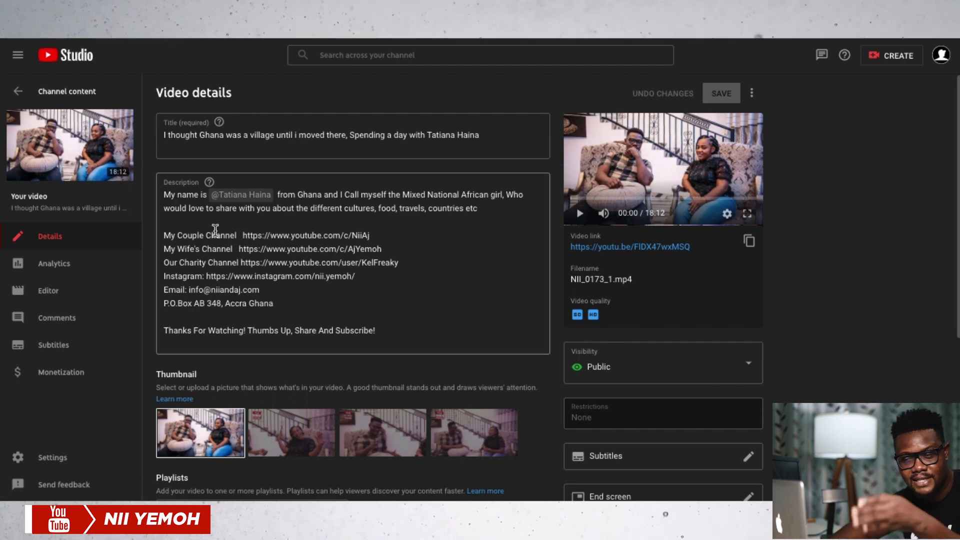
# Open the Ghana village video in the Studio video editor.
pyautogui.click(49, 299)
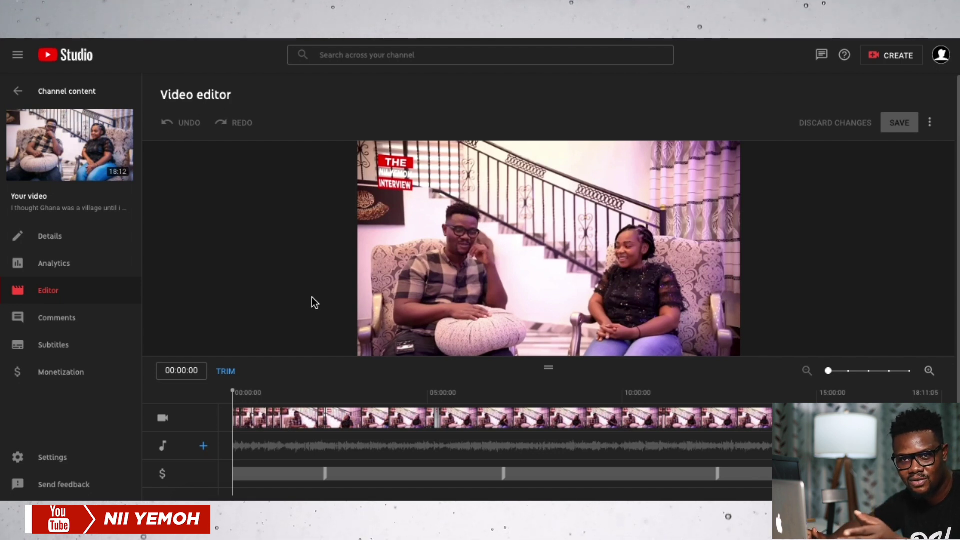
# Check the player's playback speed options, then close them.
pyautogui.moveTo(436, 280)
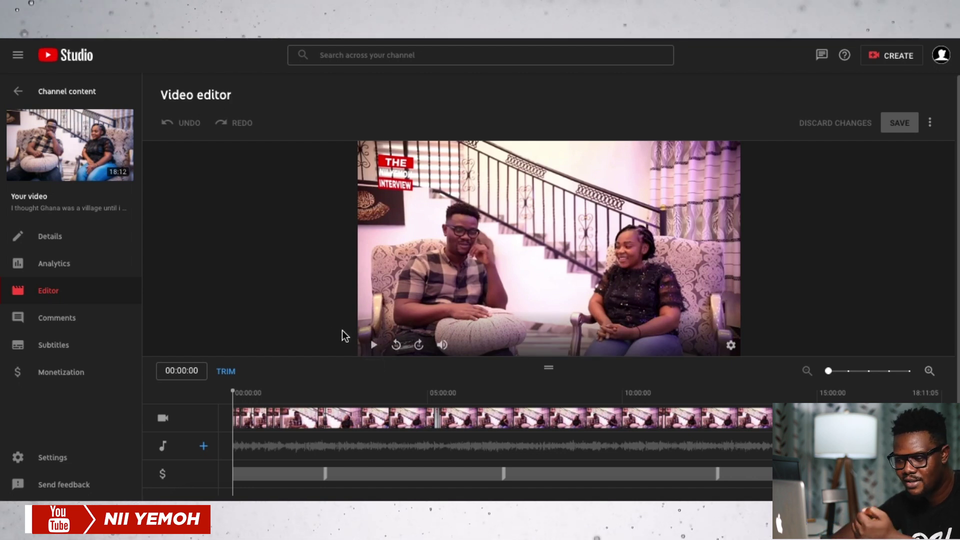
pyautogui.moveTo(398, 345)
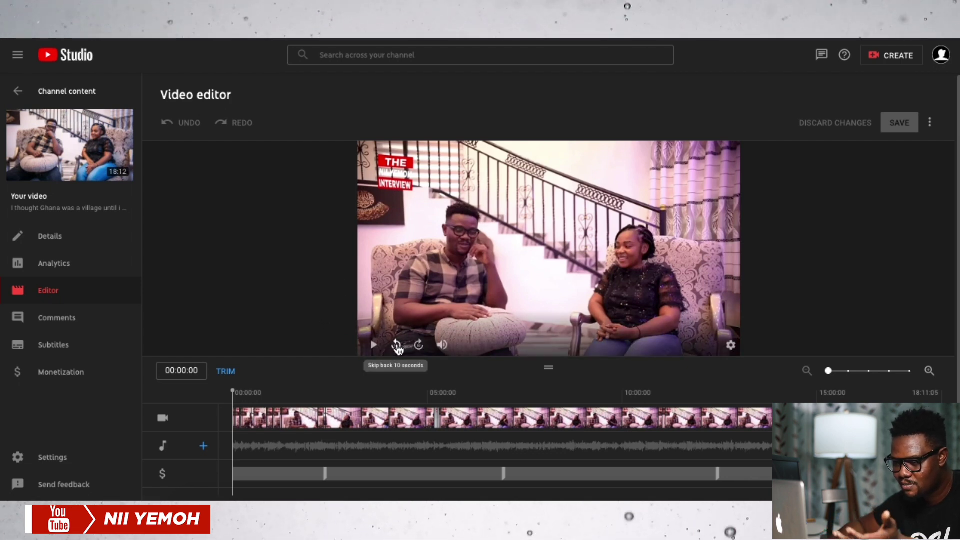
pyautogui.moveTo(446, 350)
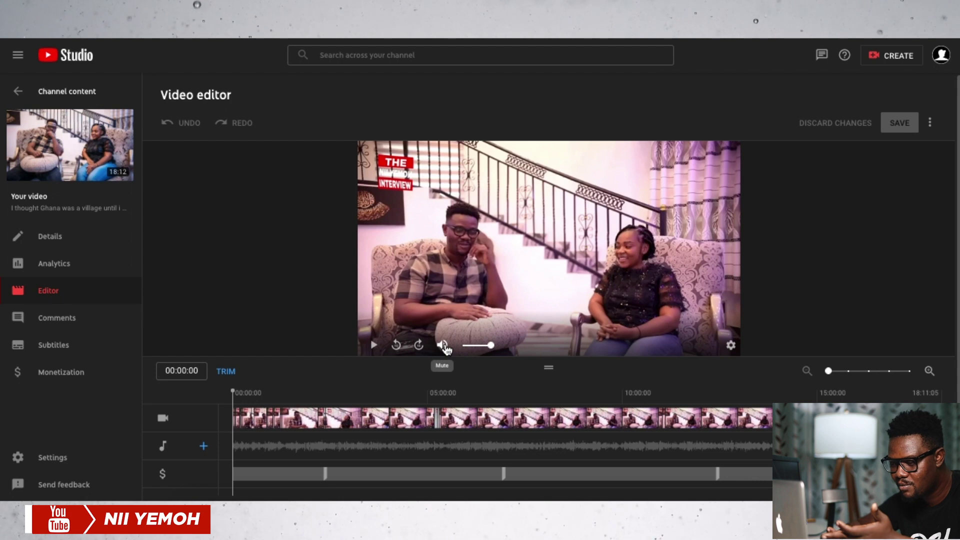
pyautogui.click(732, 346)
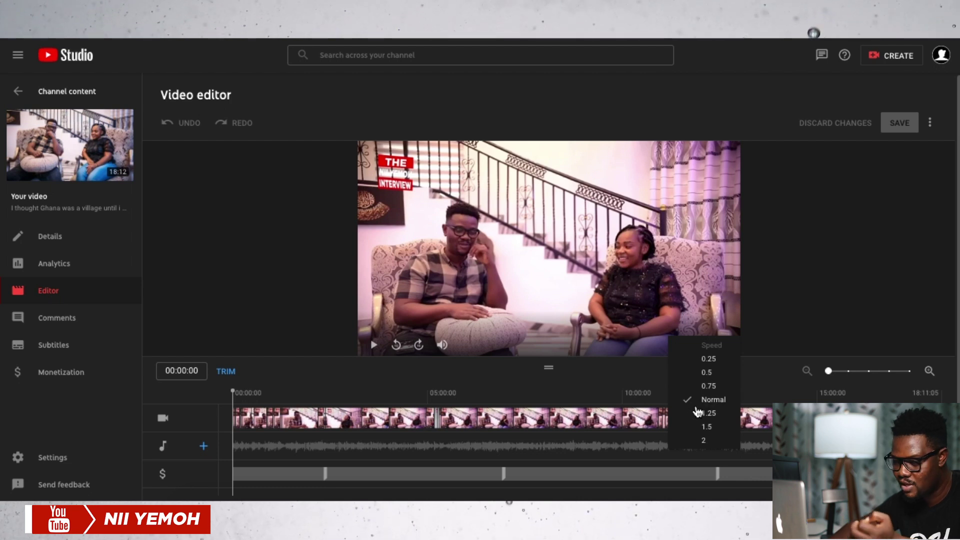
pyautogui.click(805, 283)
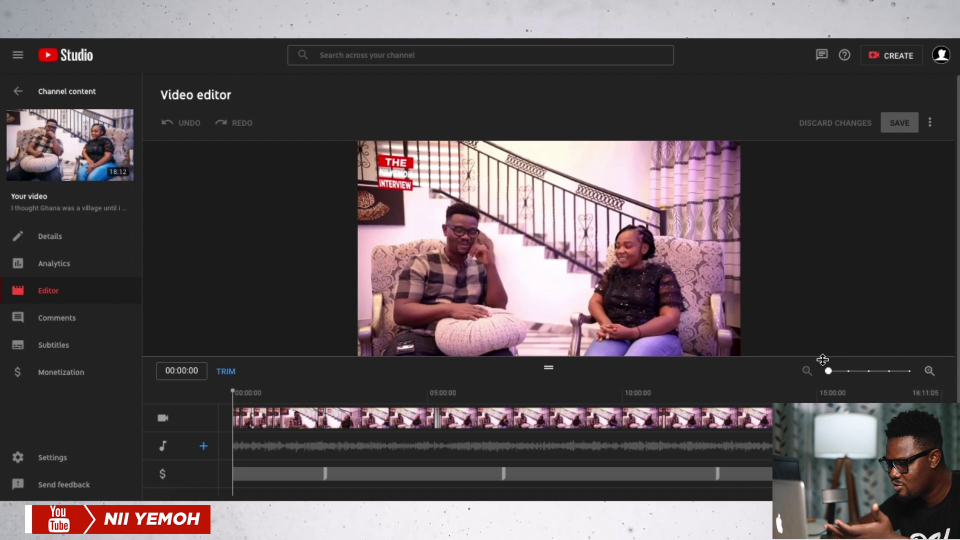
# Zoom the timeline in under three minutes, then back out to the full 18:11:05 video.
pyautogui.moveTo(830, 371); pyautogui.dragTo(855, 376)
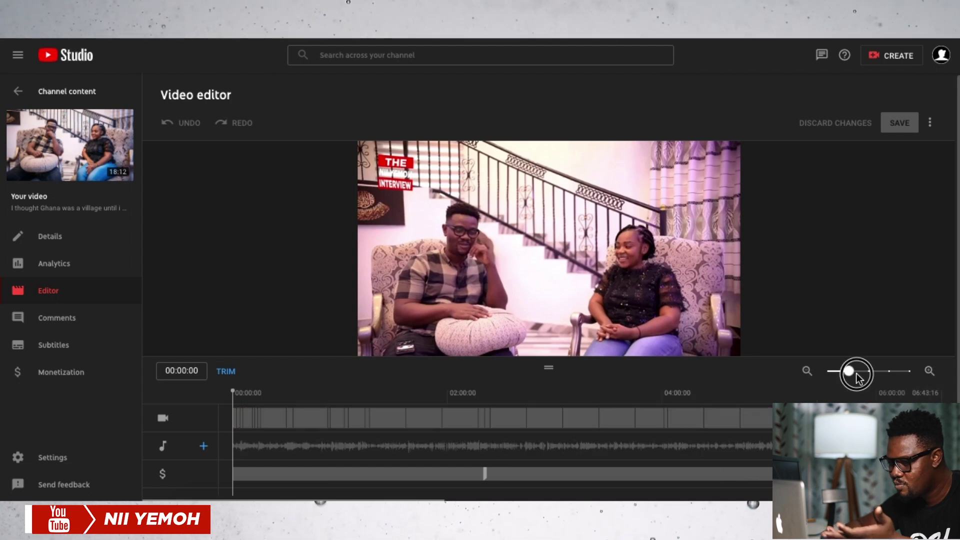
pyautogui.click(929, 370)
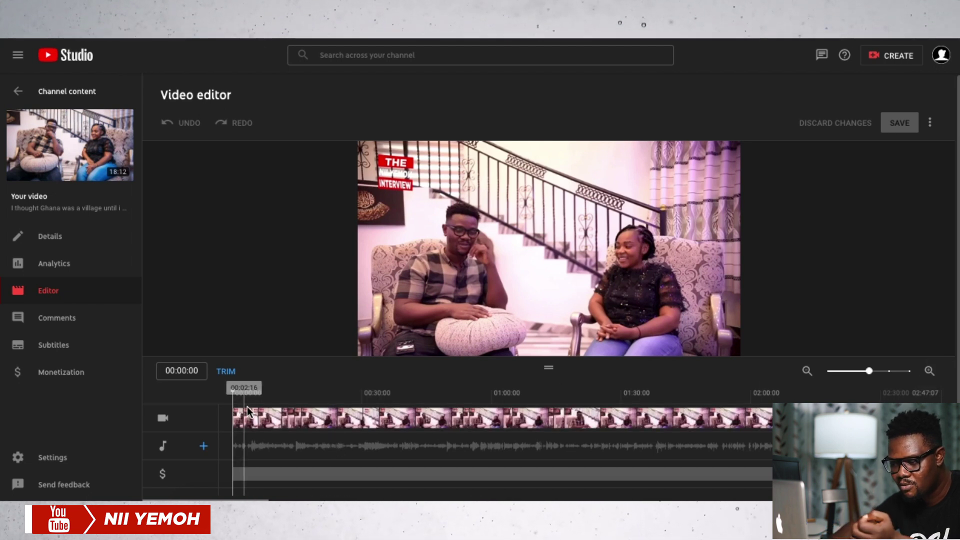
pyautogui.click(807, 370)
pyautogui.click(807, 371)
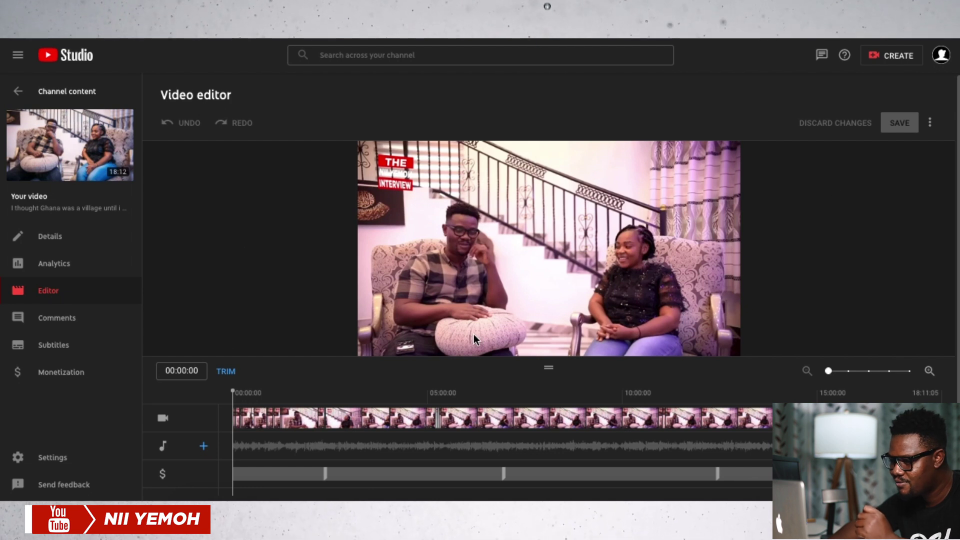
pyautogui.scroll(-2, 225, 288)
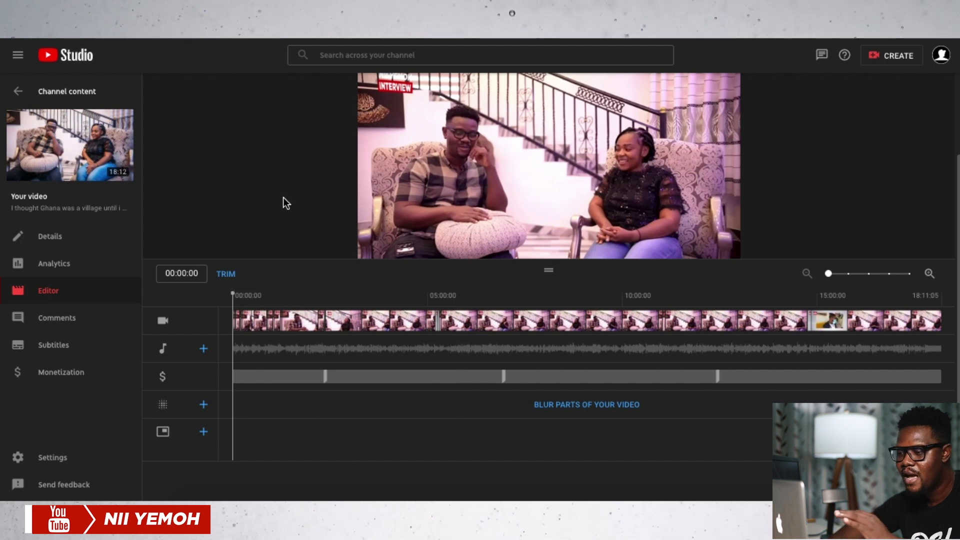
# Place the editor playhead at 03:35:06 in the Ghana interview.
pyautogui.scroll(2, 278, 272)
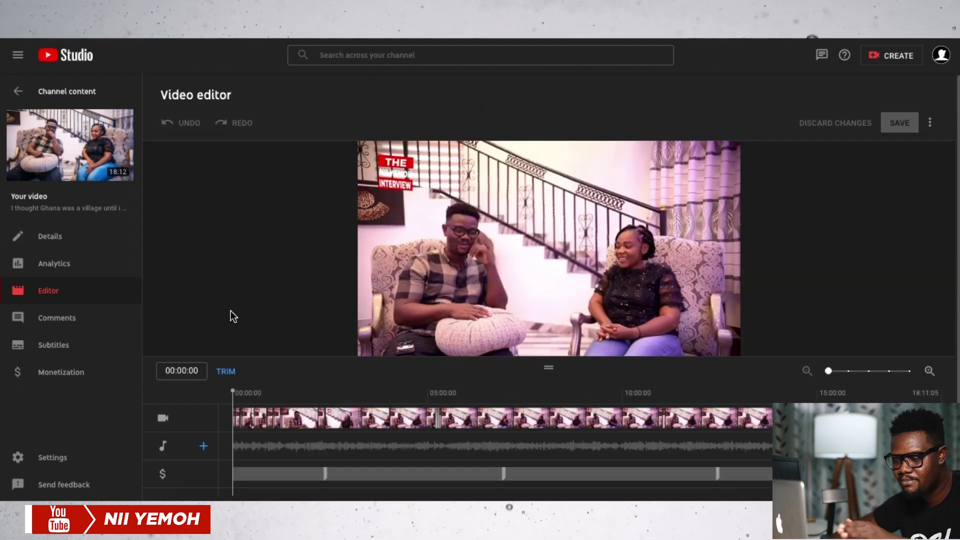
pyautogui.click(372, 395)
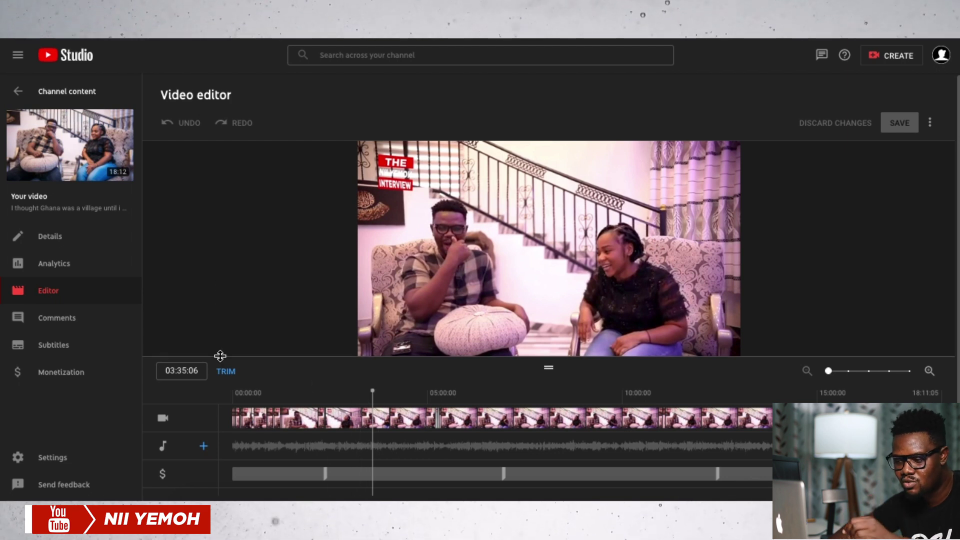
# Enter trim mode, zoom the timeline to about 03:00–05:30, and split at 03:39:17.
pyautogui.click(226, 372)
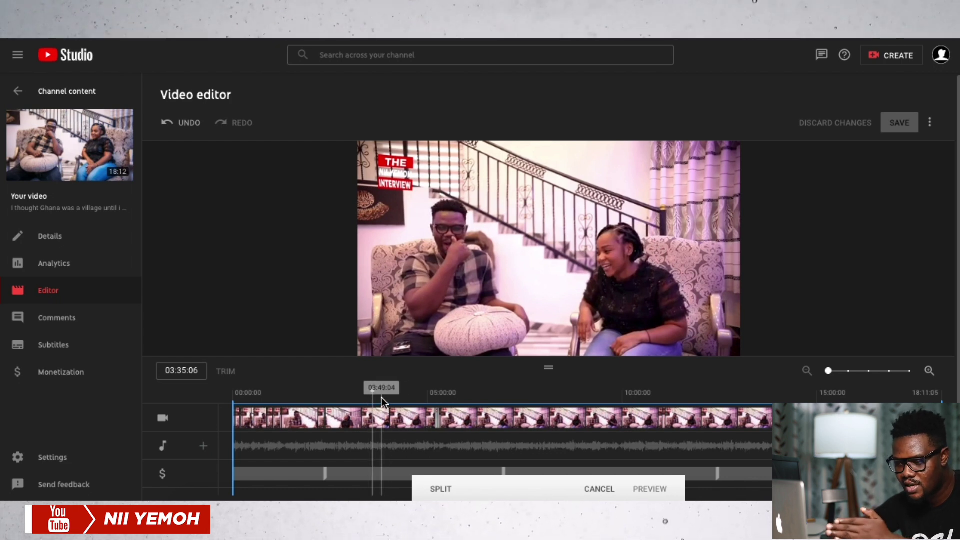
pyautogui.click(929, 371)
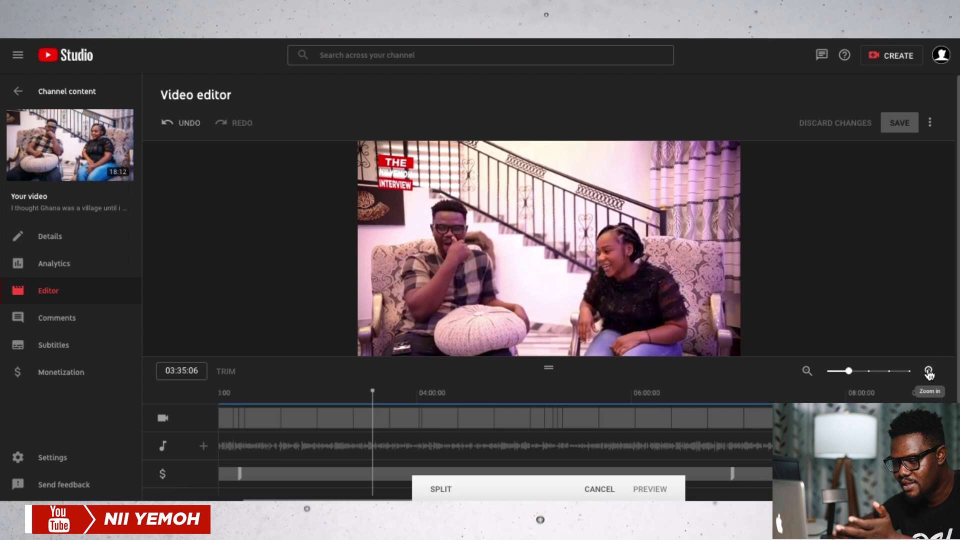
pyautogui.click(929, 371)
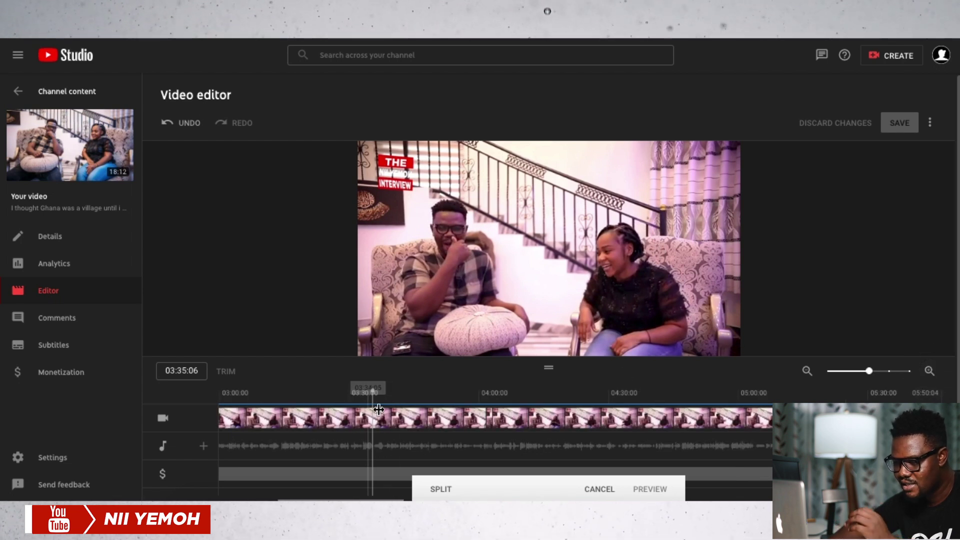
pyautogui.click(390, 398)
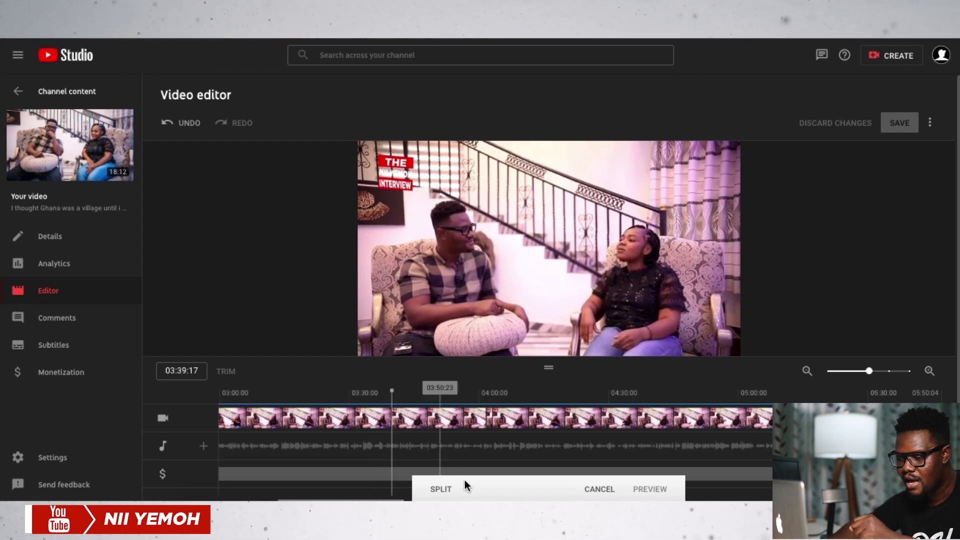
pyautogui.click(437, 490)
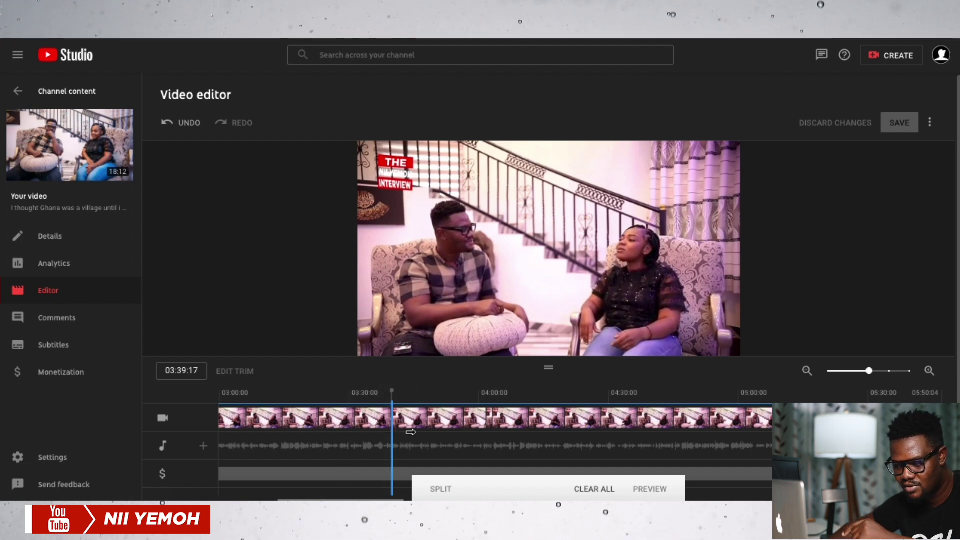
# Mark sections at 03:39–03:44, after 04:17, and after a 05:06 split for removal.
pyautogui.moveTo(392, 430); pyautogui.dragTo(427, 431)
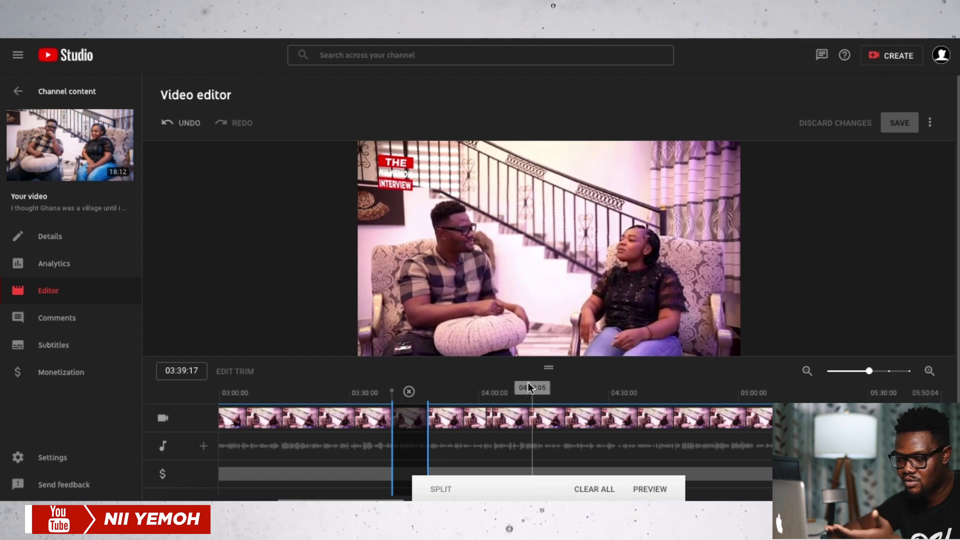
pyautogui.click(554, 384)
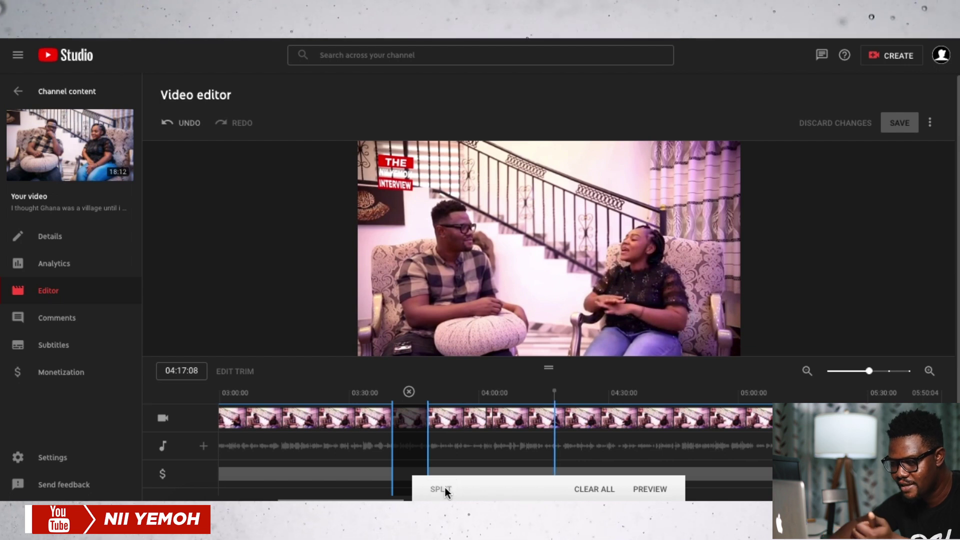
pyautogui.moveTo(556, 430); pyautogui.dragTo(586, 429)
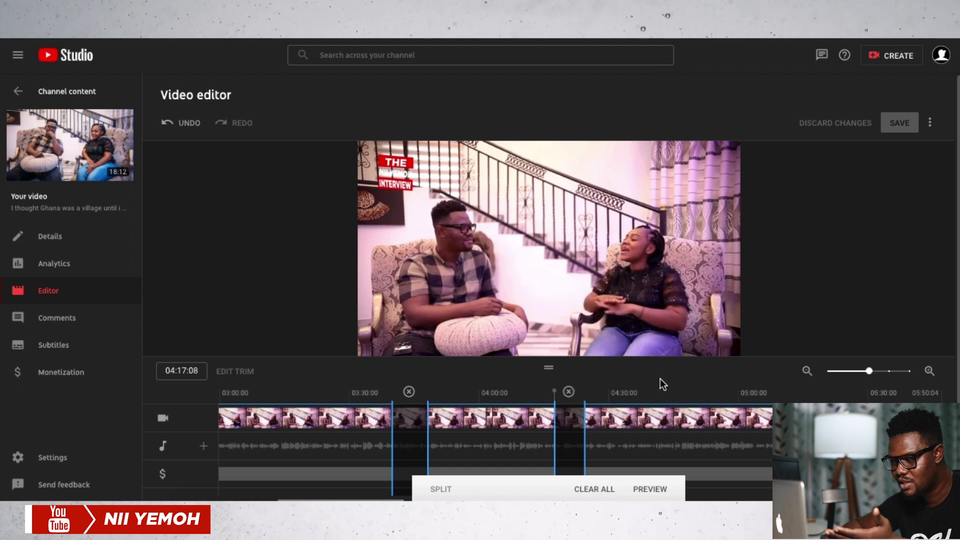
pyautogui.click(765, 395)
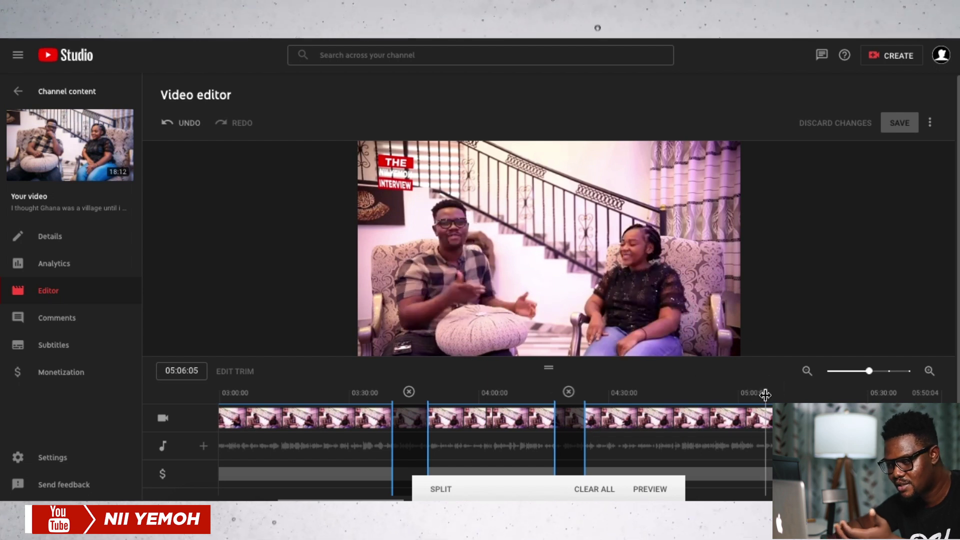
pyautogui.click(442, 489)
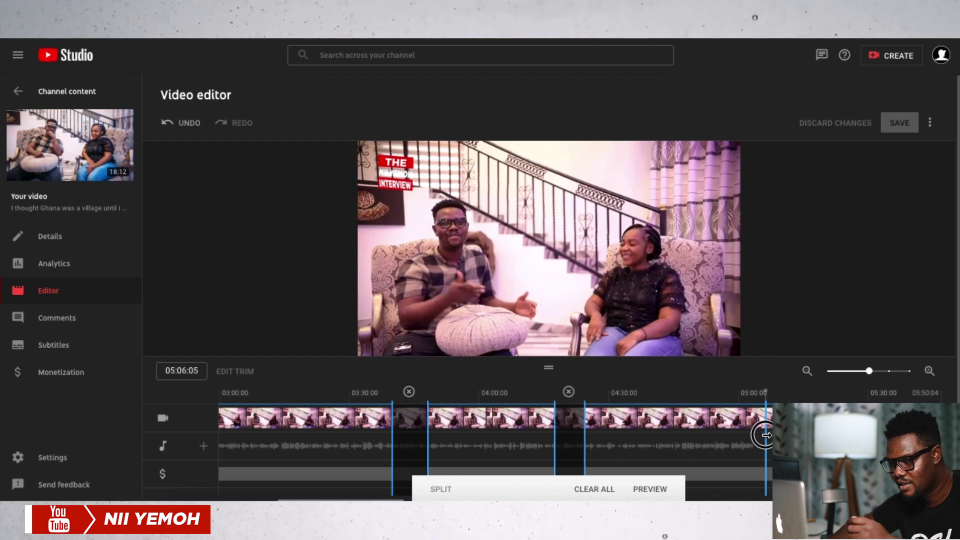
pyautogui.moveTo(764, 435); pyautogui.dragTo(797, 435)
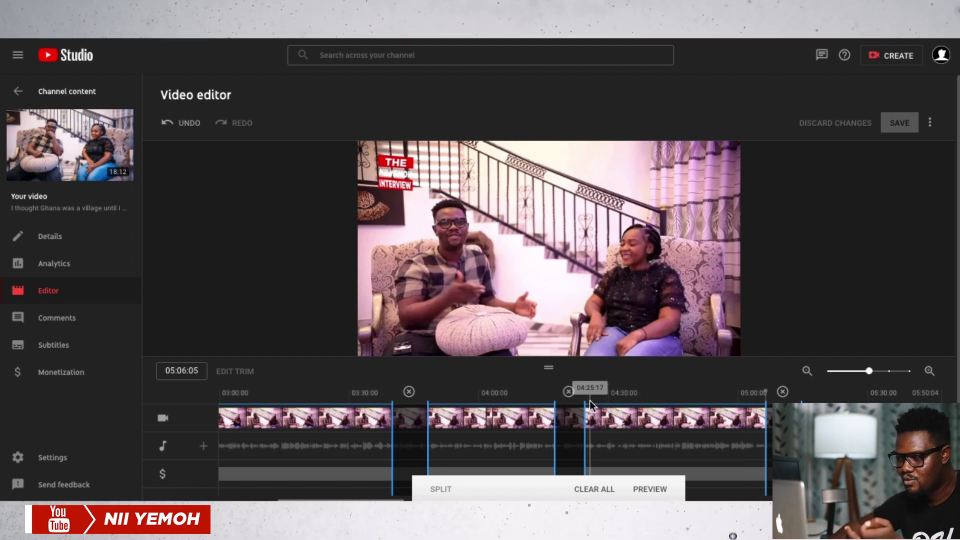
# Preview the interview with the cuts applied.
pyautogui.click(650, 490)
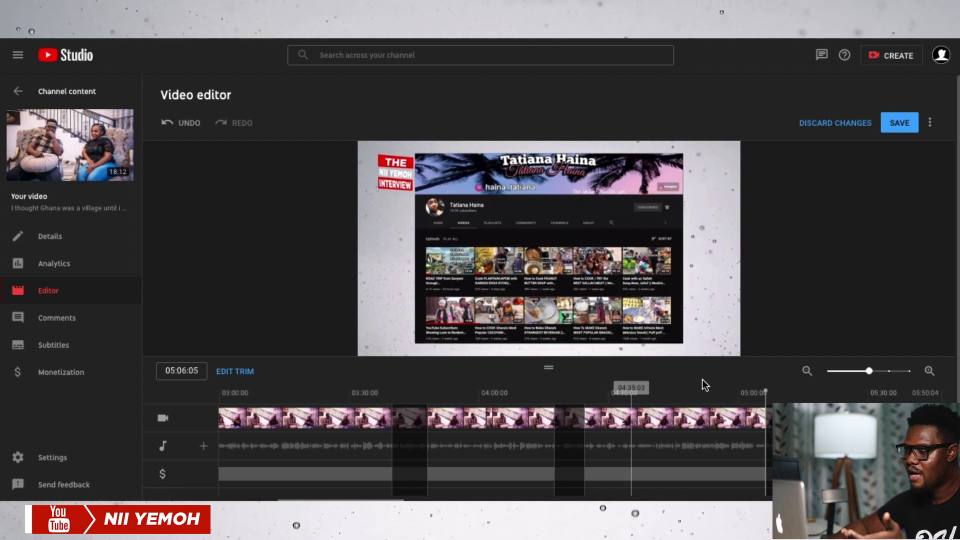
pyautogui.scroll(-2, 442, 359)
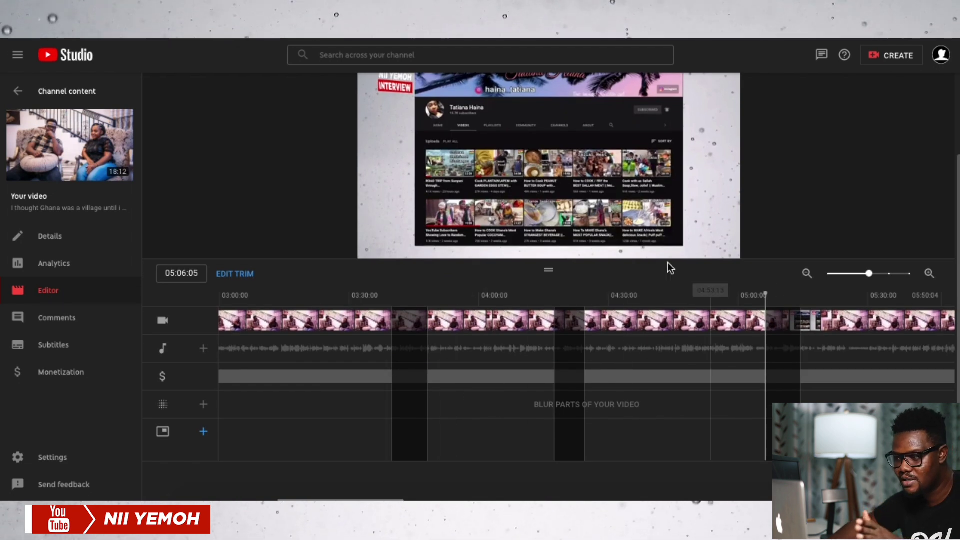
pyautogui.scroll(2, 668, 265)
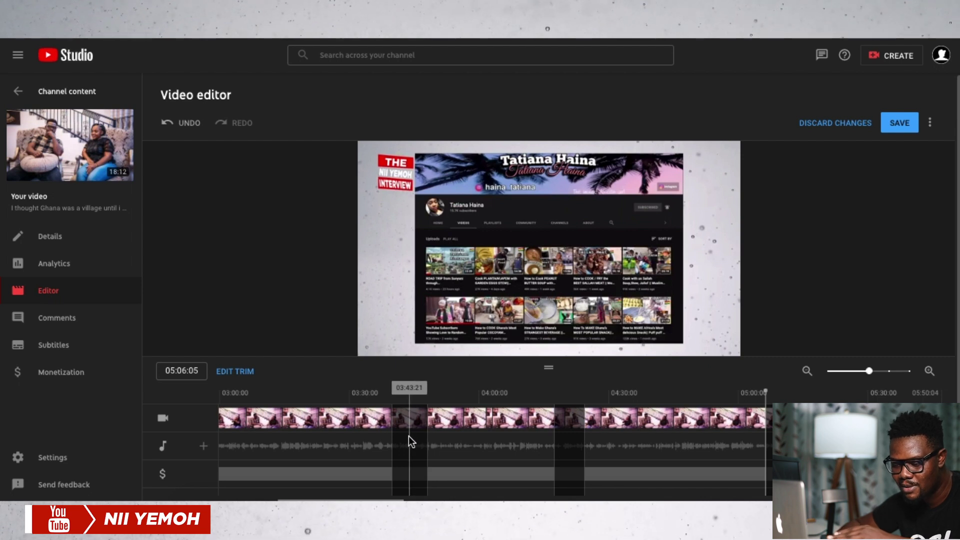
# Discard the trims and open the blur type choices on the blur track.
pyautogui.click(850, 124)
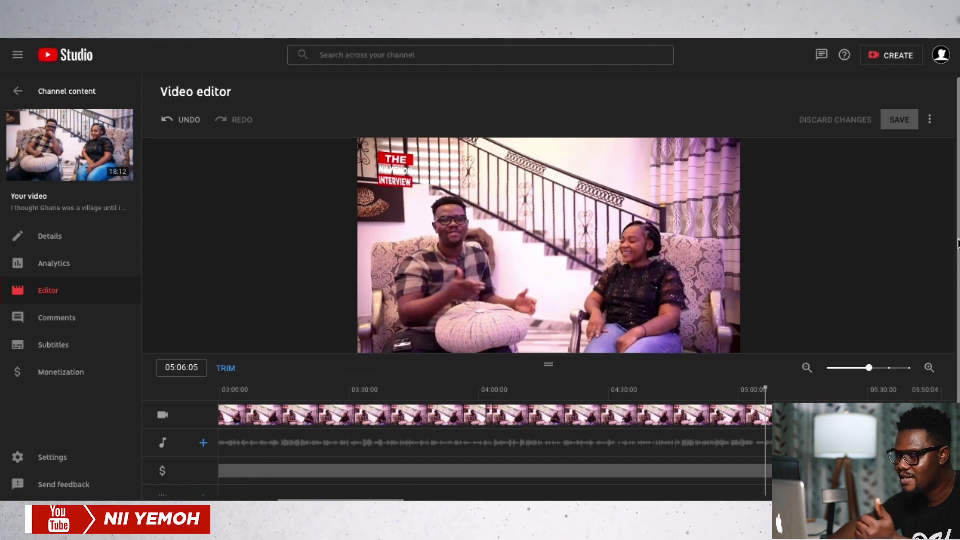
pyautogui.scroll(-3, 958, 244)
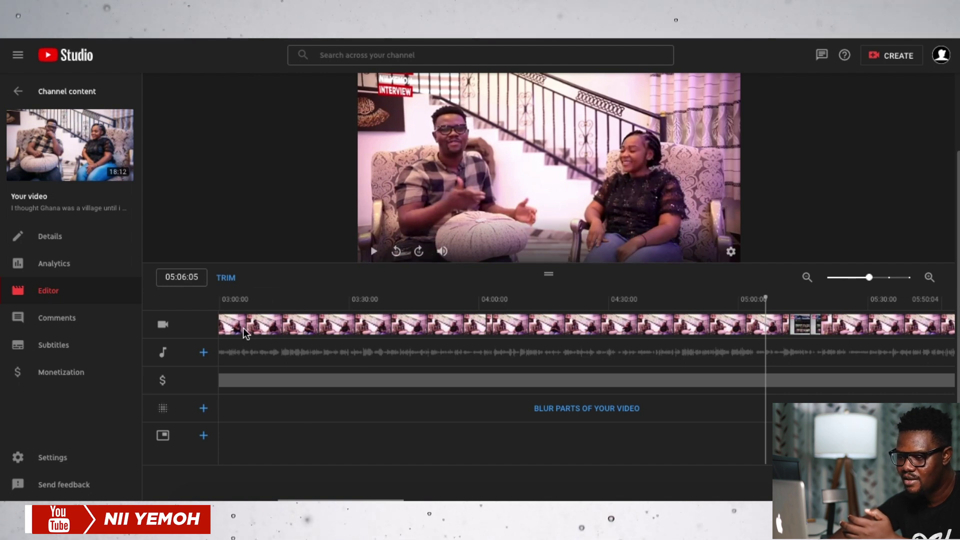
pyautogui.moveTo(955, 214); pyautogui.dragTo(956, 195)
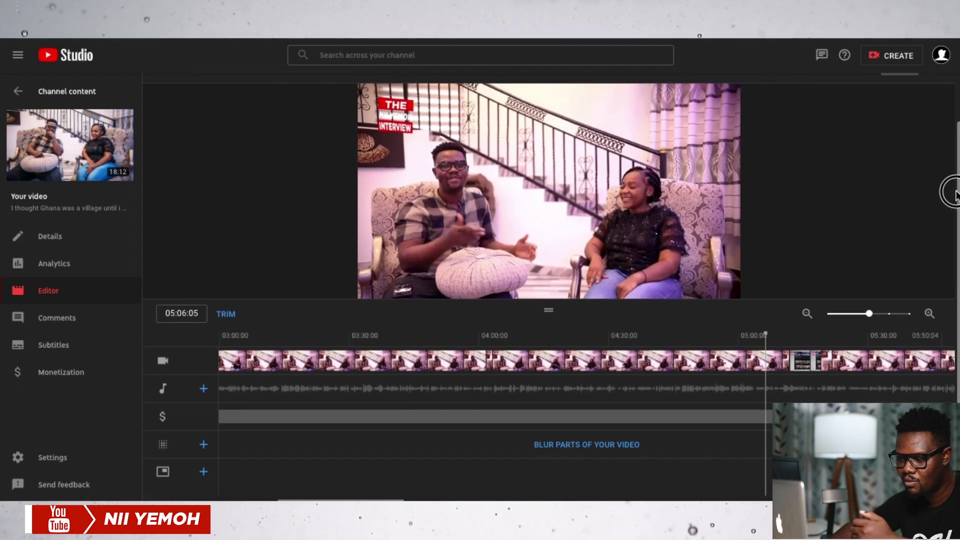
pyautogui.click(204, 445)
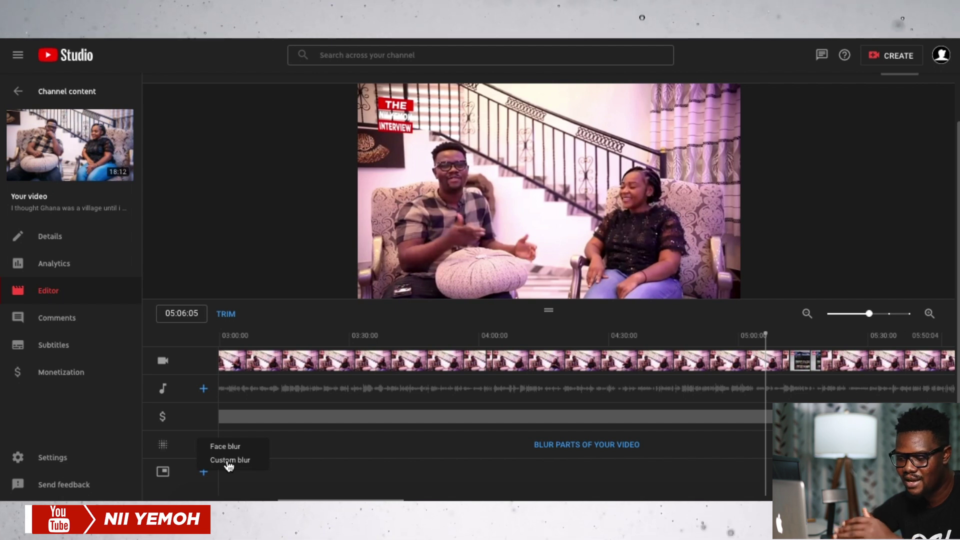
# Add a fixed-position oval custom blur over the top-left logo, running 05:06:05 to 08:44:12.
pyautogui.click(230, 460)
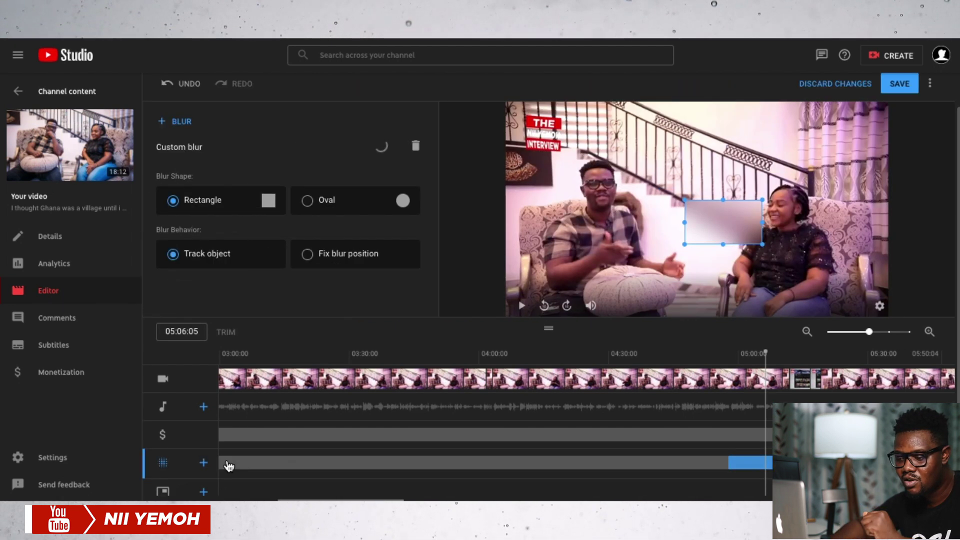
pyautogui.click(360, 203)
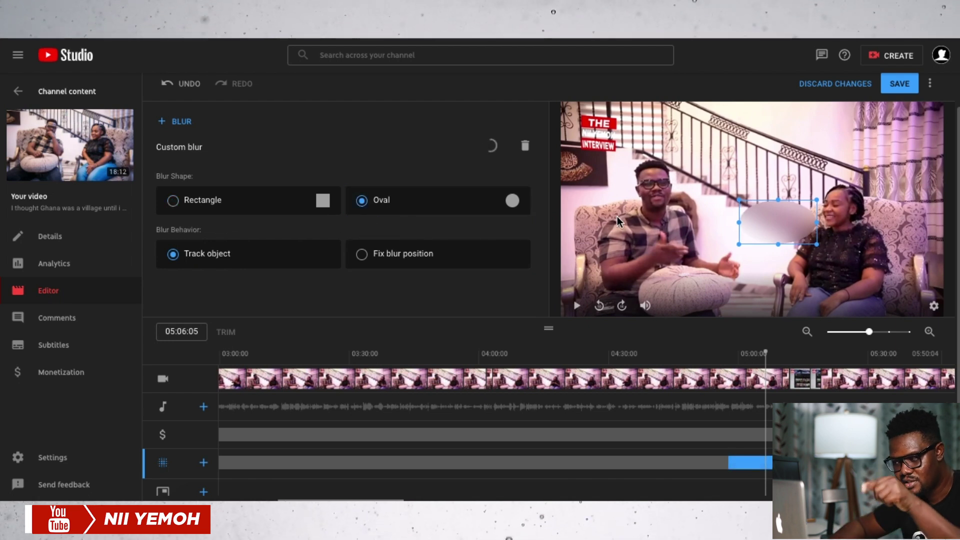
pyautogui.click(185, 254)
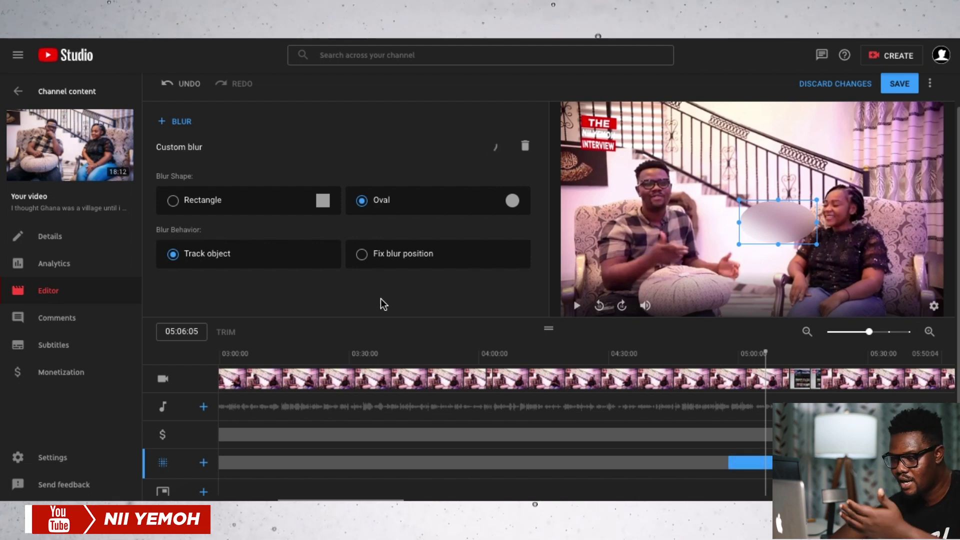
pyautogui.click(362, 255)
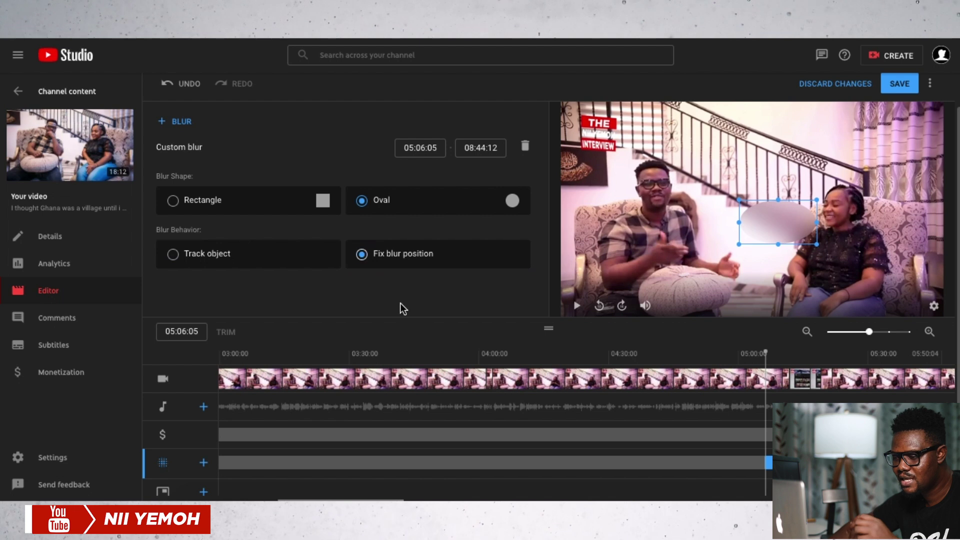
pyautogui.moveTo(778, 222); pyautogui.dragTo(599, 136)
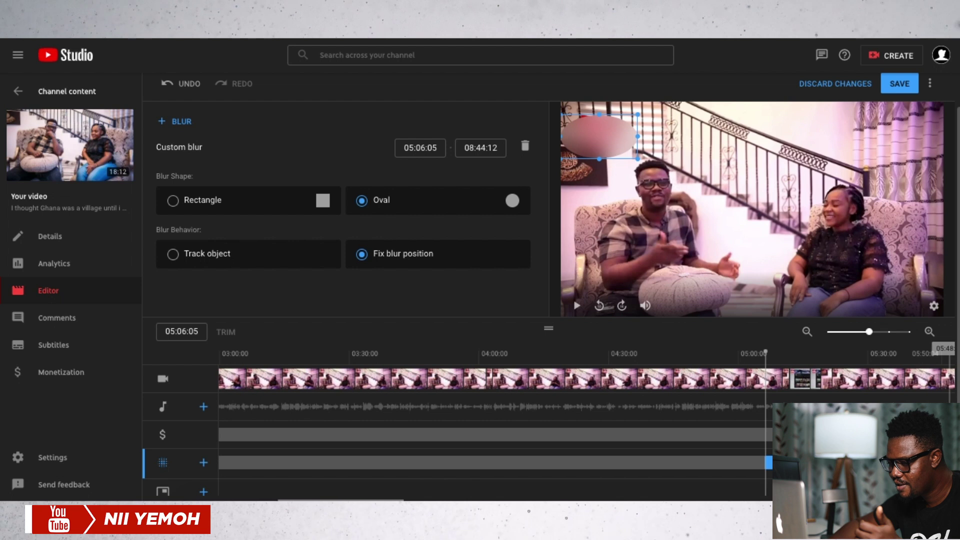
pyautogui.scroll(-1, 940, 355)
pyautogui.click(345, 498)
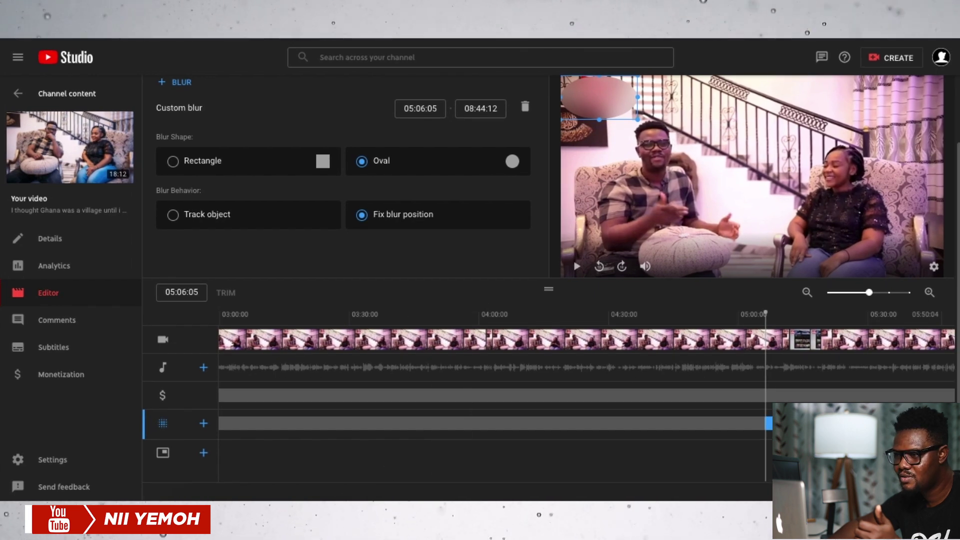
pyautogui.click(808, 294)
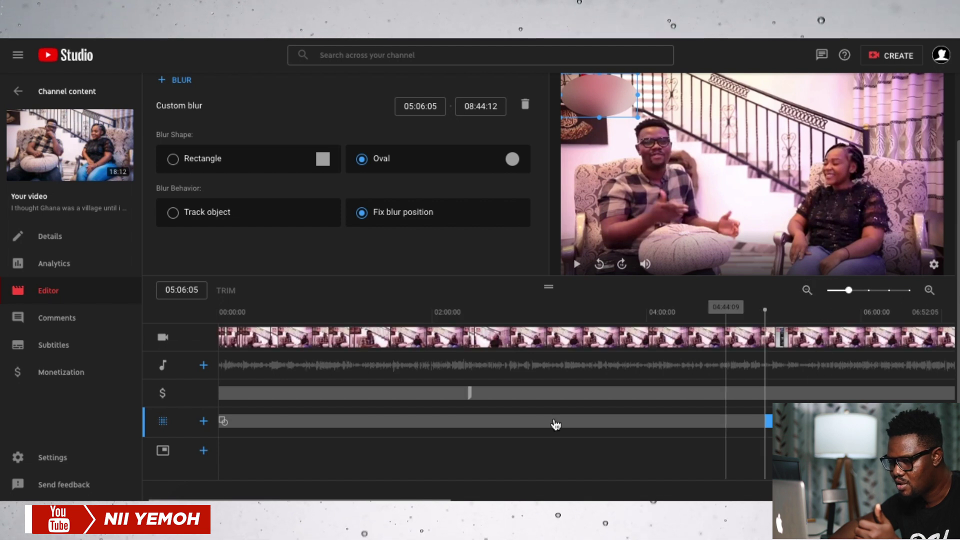
# Trim the custom blur to end near 05:51, then delete it from the blur track.
pyautogui.click(808, 291)
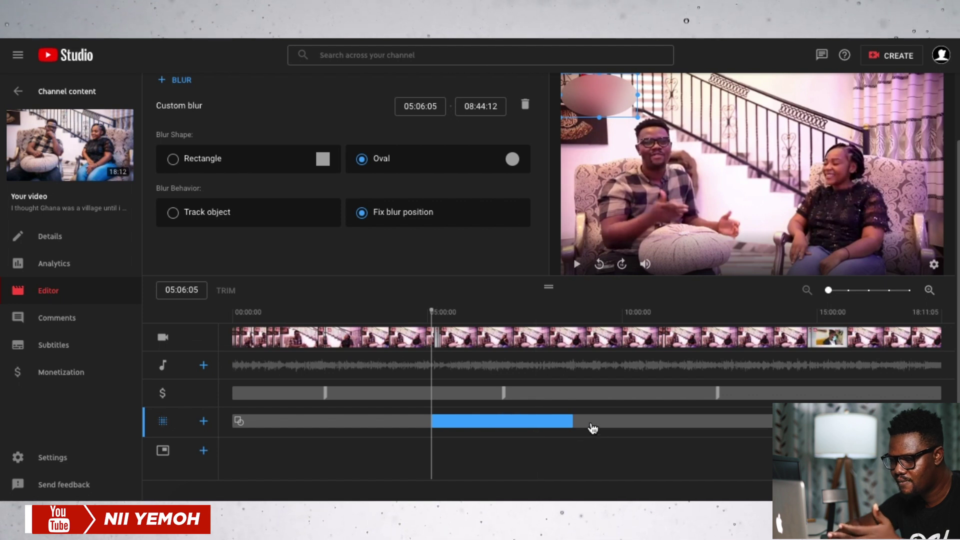
pyautogui.moveTo(573, 421); pyautogui.dragTo(460, 429)
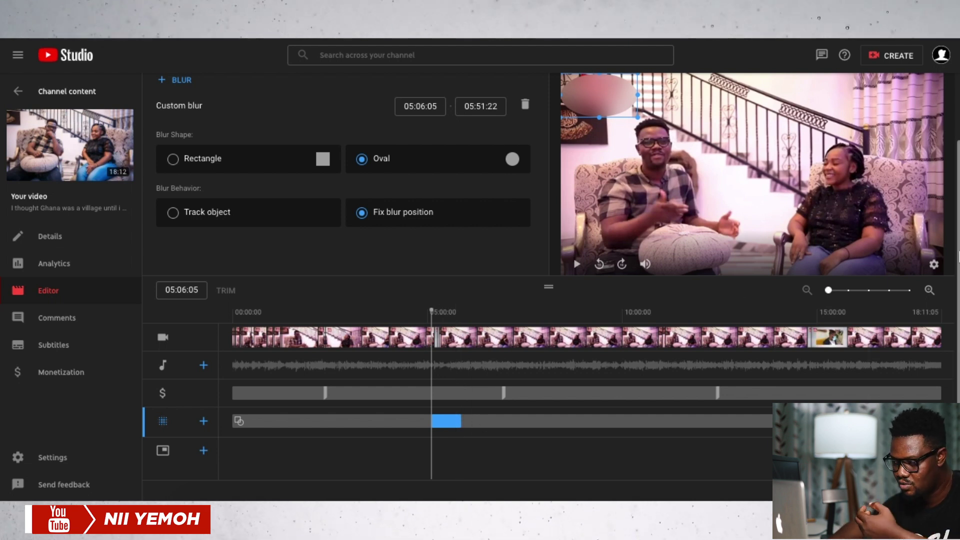
pyautogui.scroll(2, 872, 210)
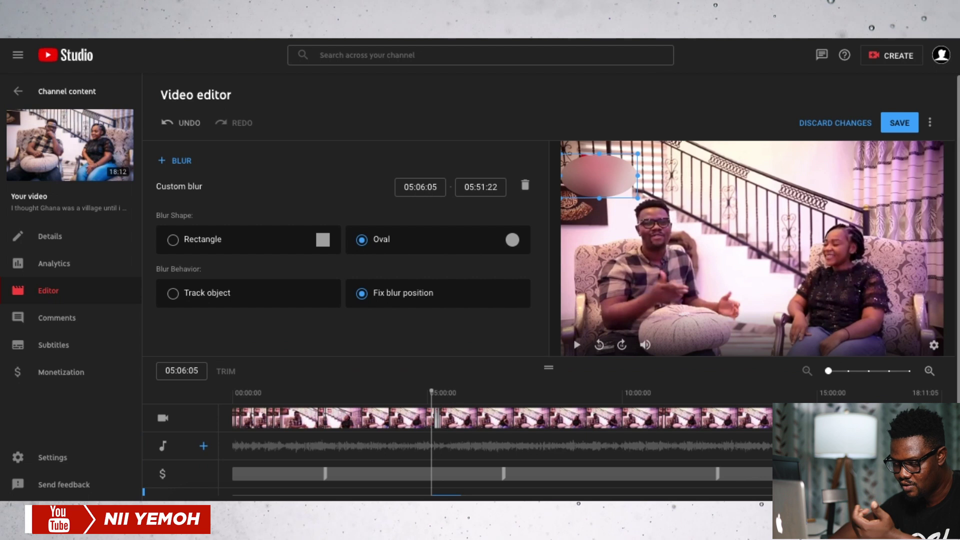
pyautogui.moveTo(945, 235); pyautogui.dragTo(951, 174)
pyautogui.click(526, 144)
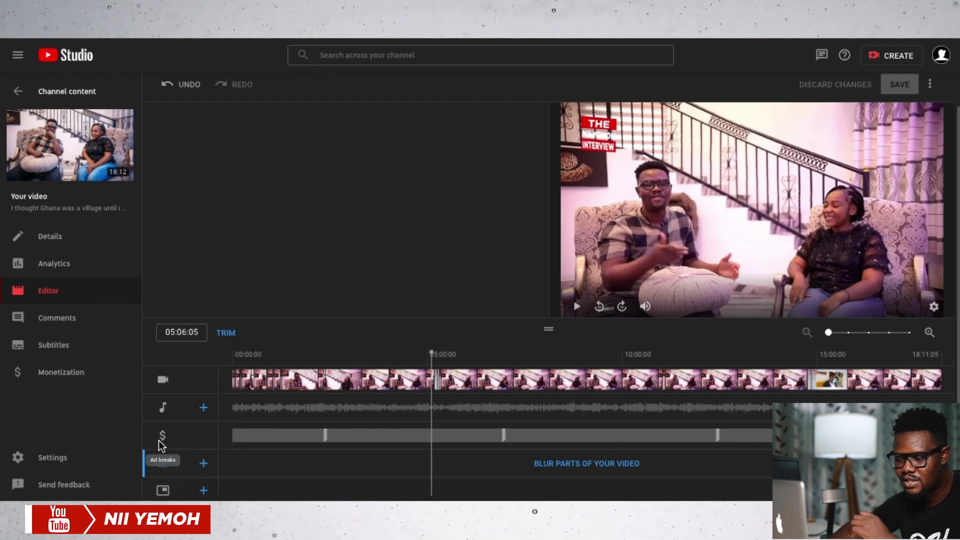
# Add Space Age Hustle from the free music library and move its clip to start at 05:00.
pyautogui.click(204, 409)
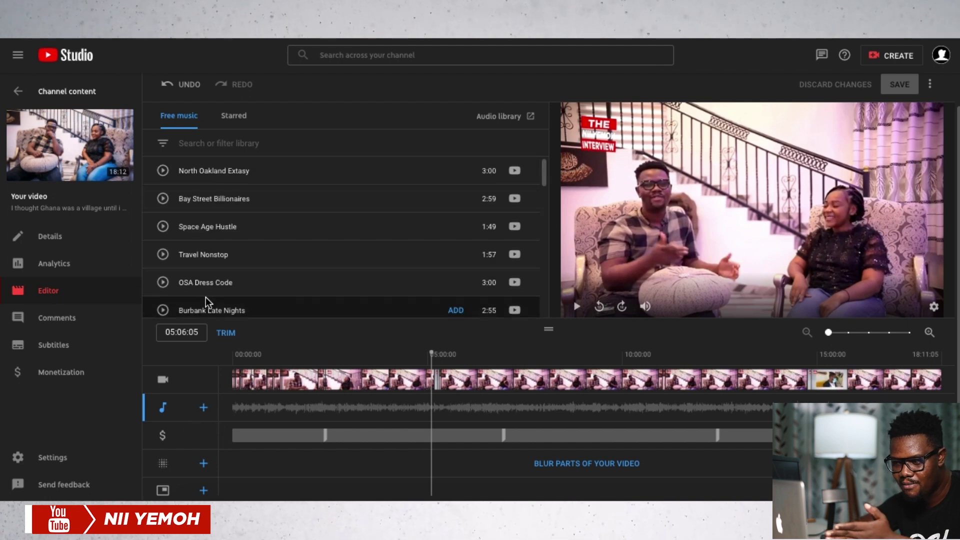
pyautogui.scroll(-15, 205, 237)
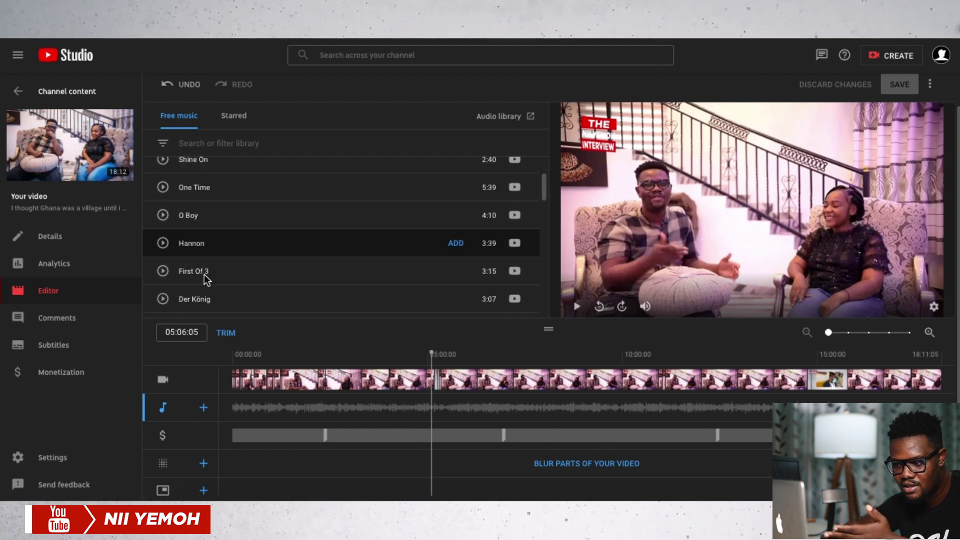
pyautogui.scroll(-3, 207, 235)
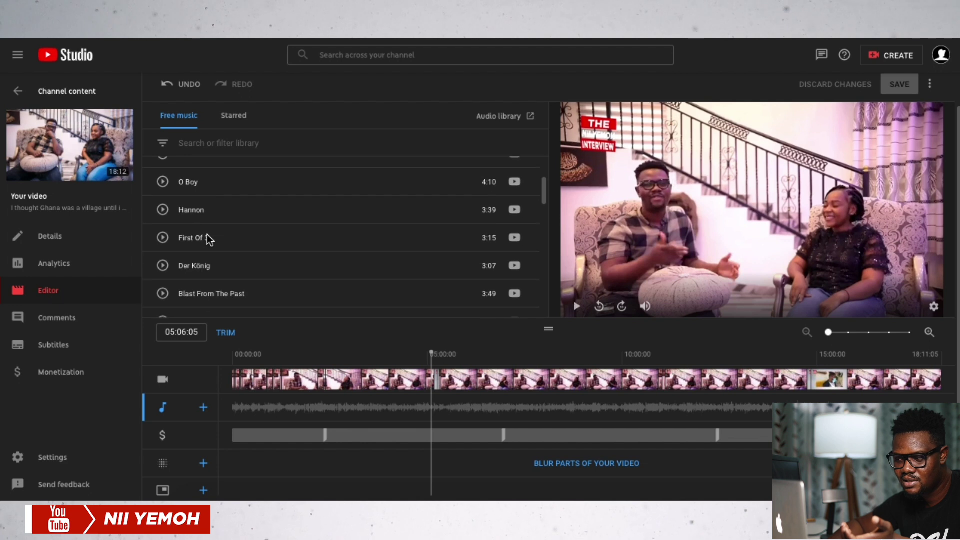
pyautogui.scroll(15, 456, 247)
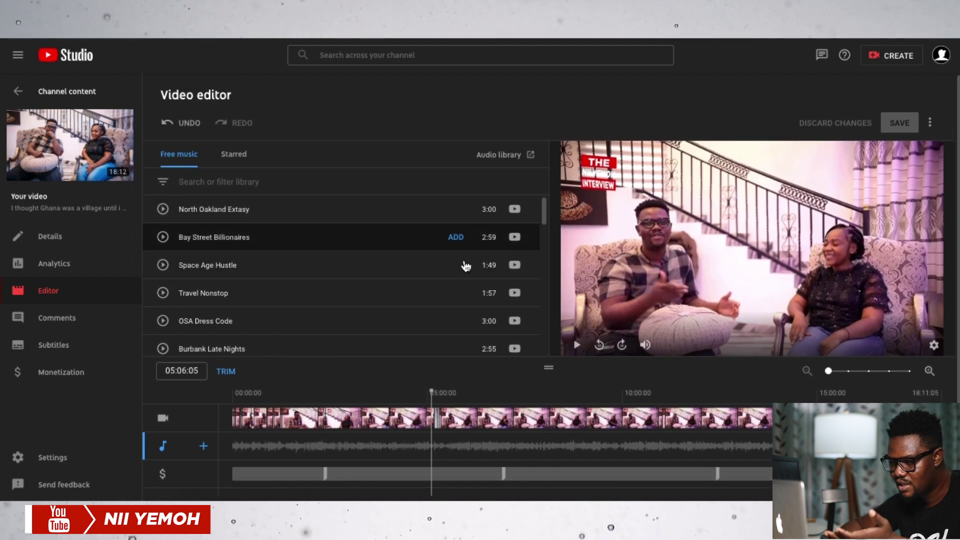
pyautogui.click(456, 265)
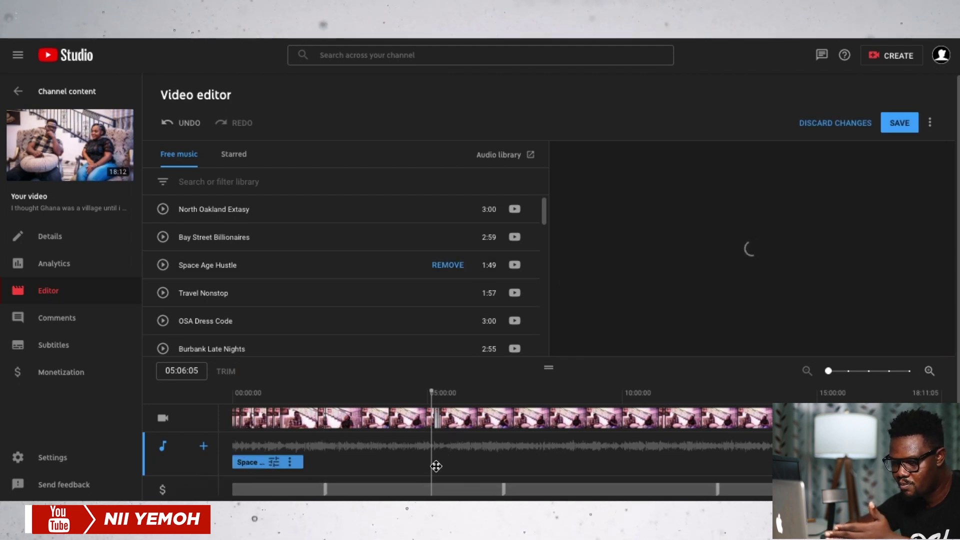
pyautogui.moveTo(255, 464); pyautogui.dragTo(451, 471)
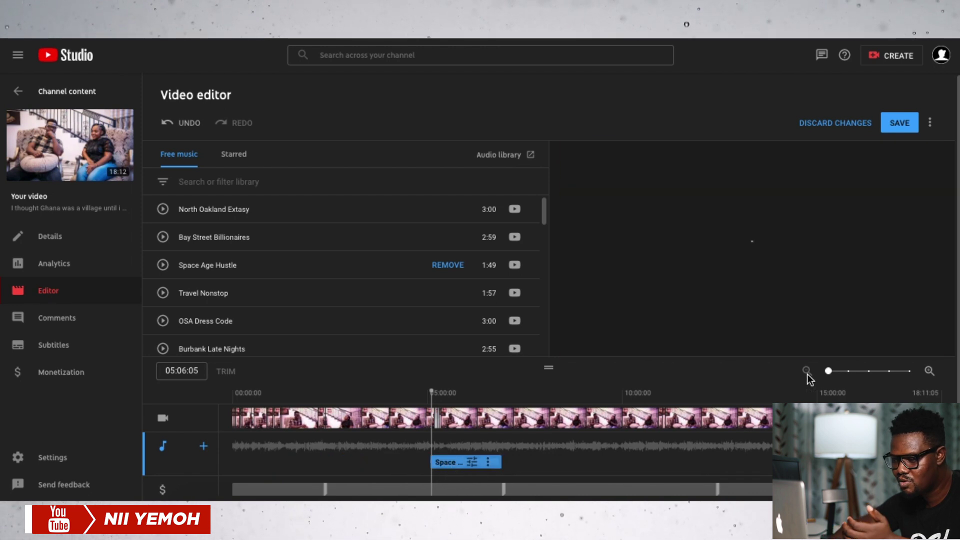
# Zoom the timeline in and trim the Space Age Hustle clip inward at both ends.
pyautogui.click(930, 373)
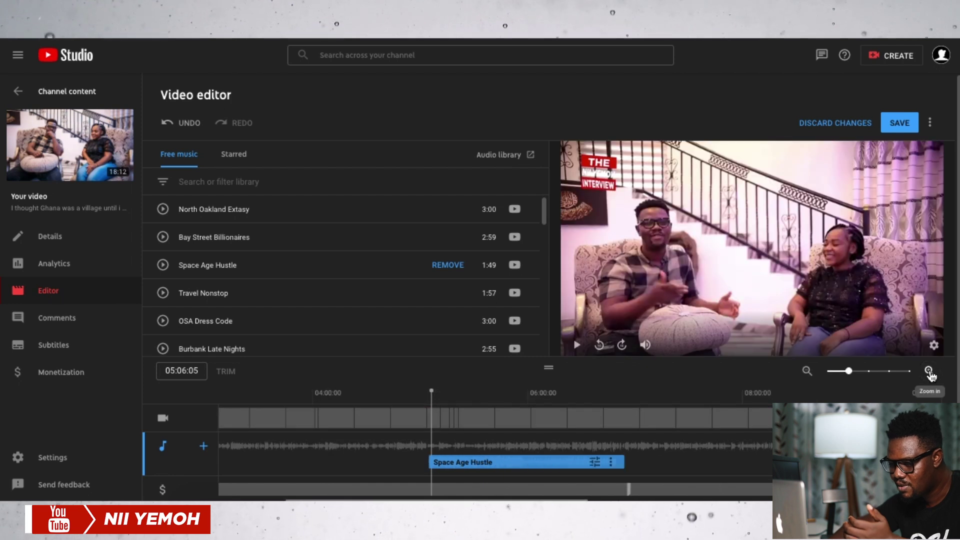
pyautogui.click(929, 373)
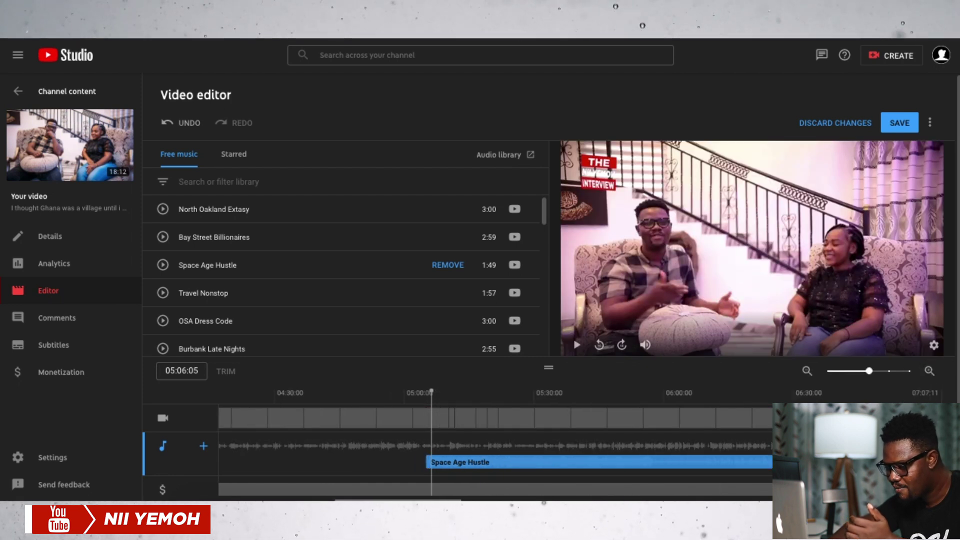
pyautogui.moveTo(778, 462); pyautogui.dragTo(737, 465)
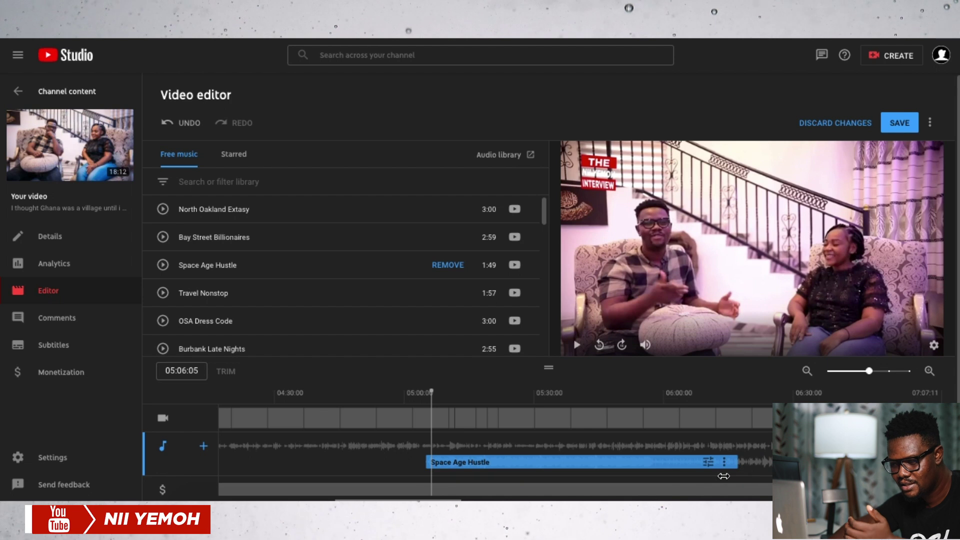
pyautogui.moveTo(427, 464); pyautogui.dragTo(521, 461)
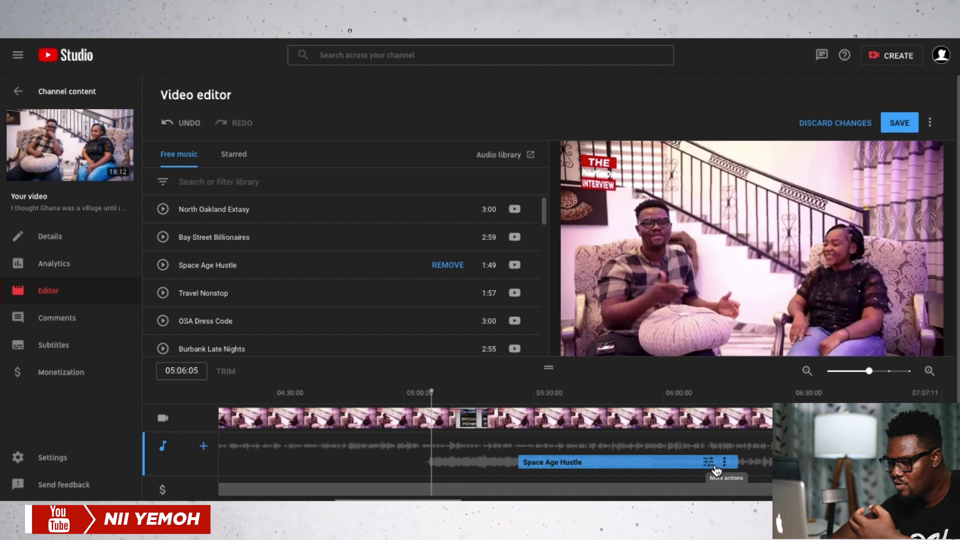
# Lower the music clip's mix level, then discard all editor changes.
pyautogui.click(710, 464)
pyautogui.moveTo(755, 444); pyautogui.dragTo(705, 461)
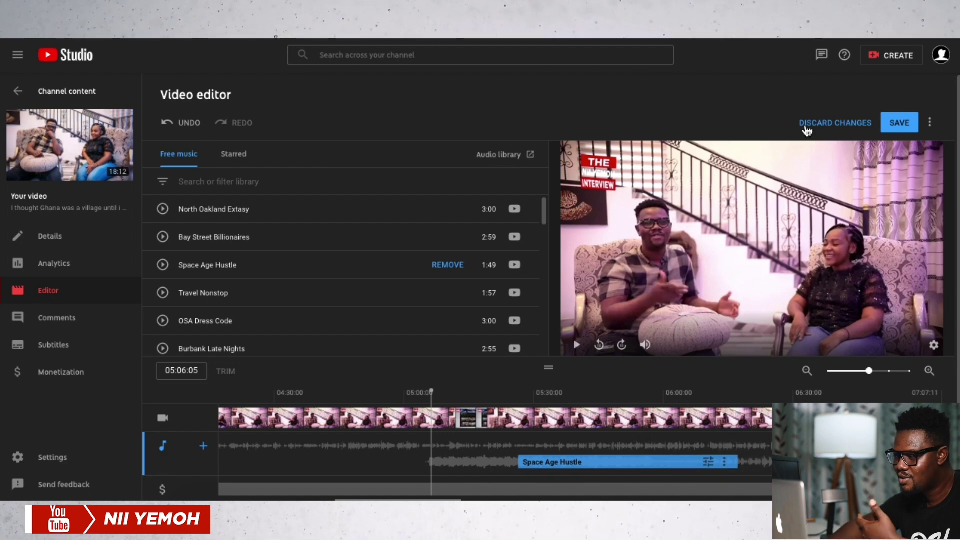
pyautogui.click(838, 126)
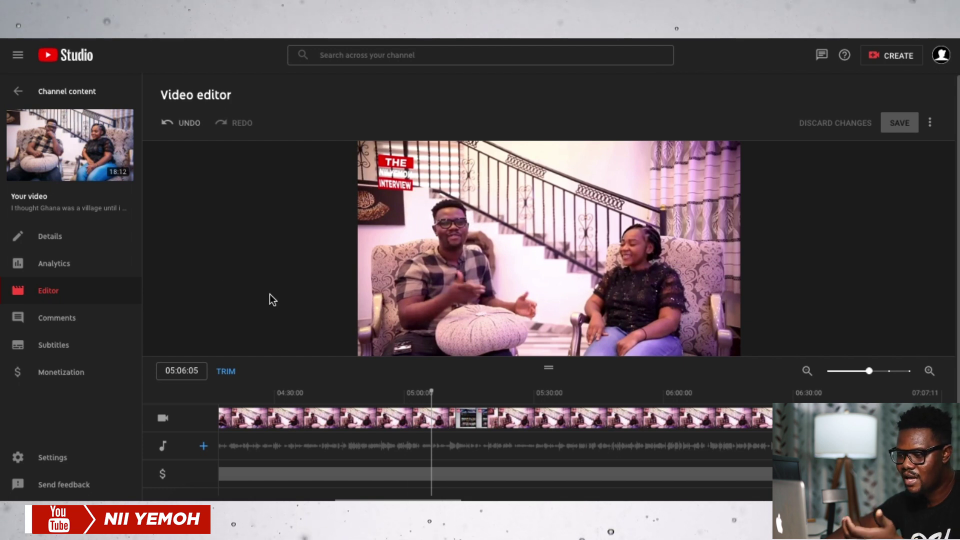
# Scroll down to check the Ghana interview timeline is restored without added music or blur.
pyautogui.scroll(-2, 260, 293)
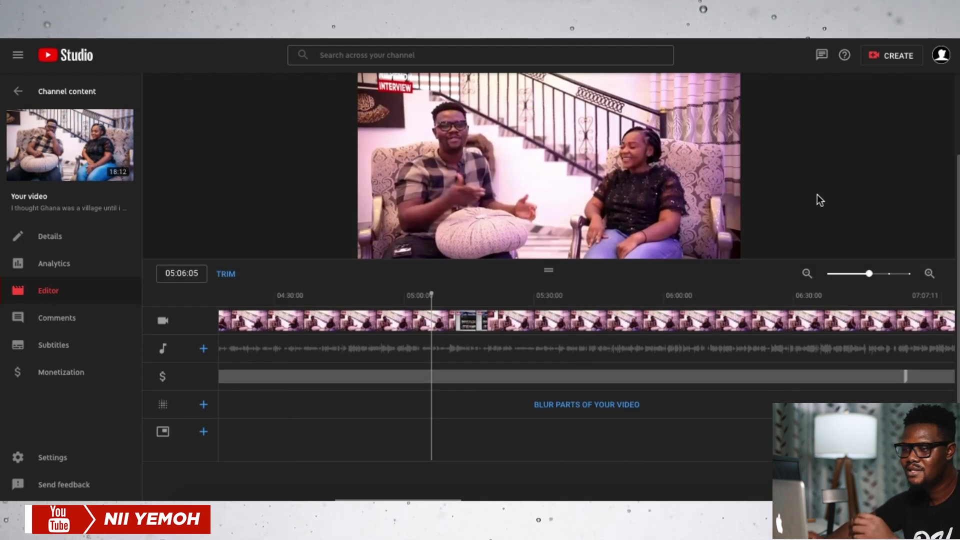